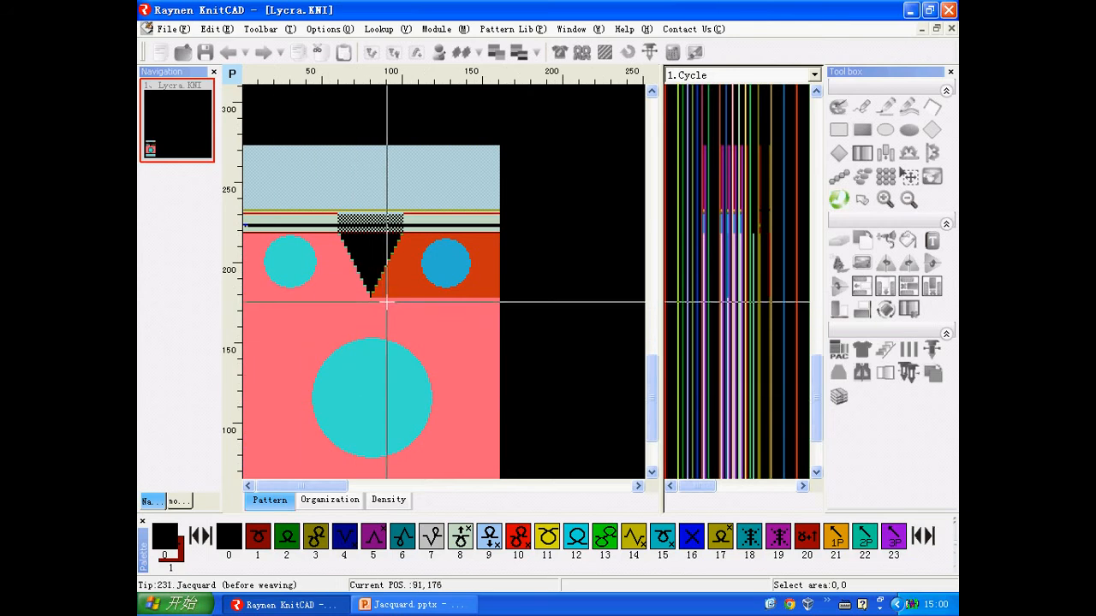
Display function line 13, Rotary distance + tuck with jacquard, beside the start of the jacquard area around row 59.
{"action": "scroll", "coordinate": [377, 308], "scroll_direction": "down", "scroll_amount": 1}
{"action": "scroll", "coordinate": [274, 342], "scroll_direction": "up", "scroll_amount": 1}
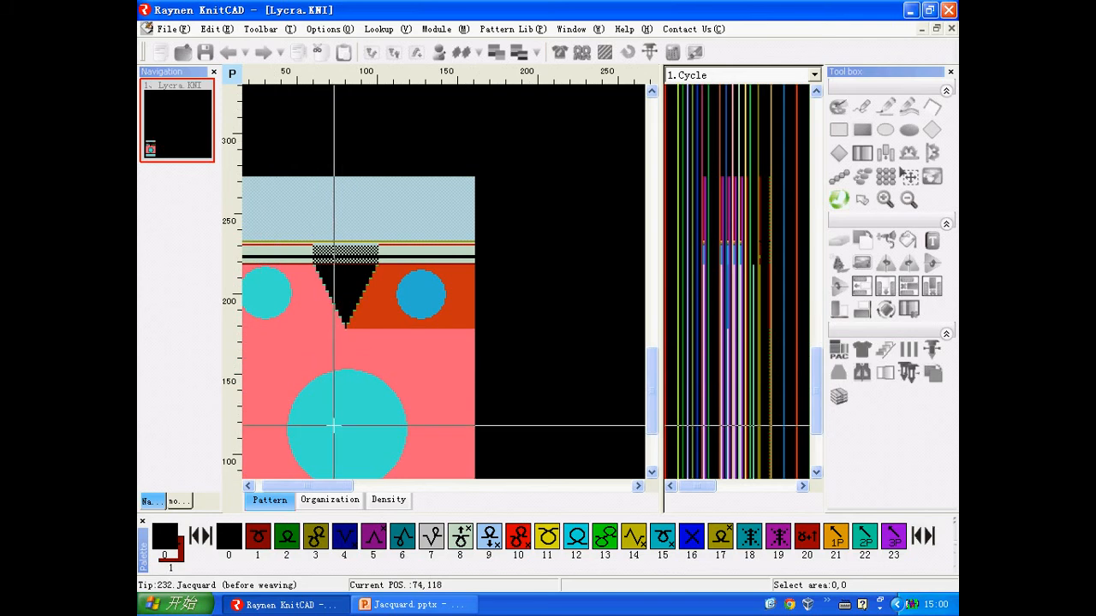
{"action": "mouse_move", "coordinate": [332, 425]}
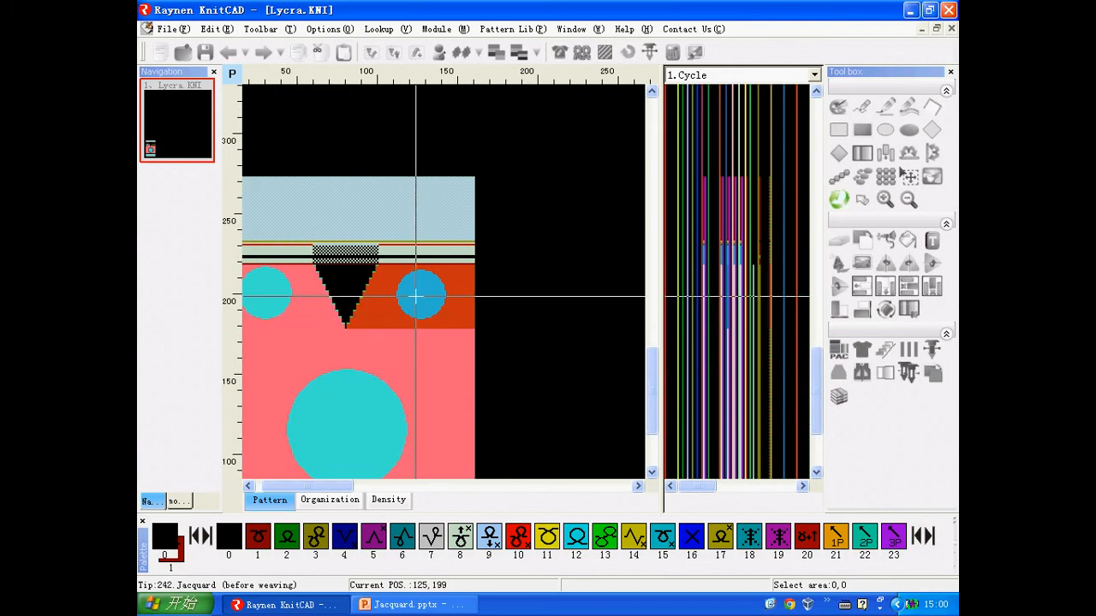
{"action": "scroll", "coordinate": [408, 296], "scroll_direction": "down", "scroll_amount": 1}
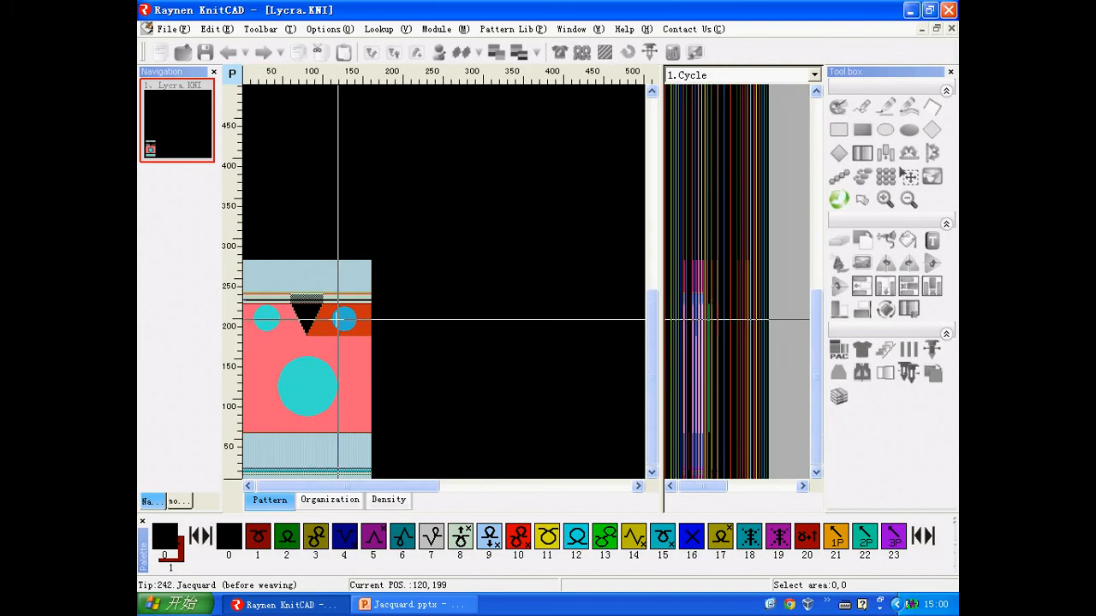
{"action": "scroll", "coordinate": [338, 319], "scroll_direction": "up", "scroll_amount": 4}
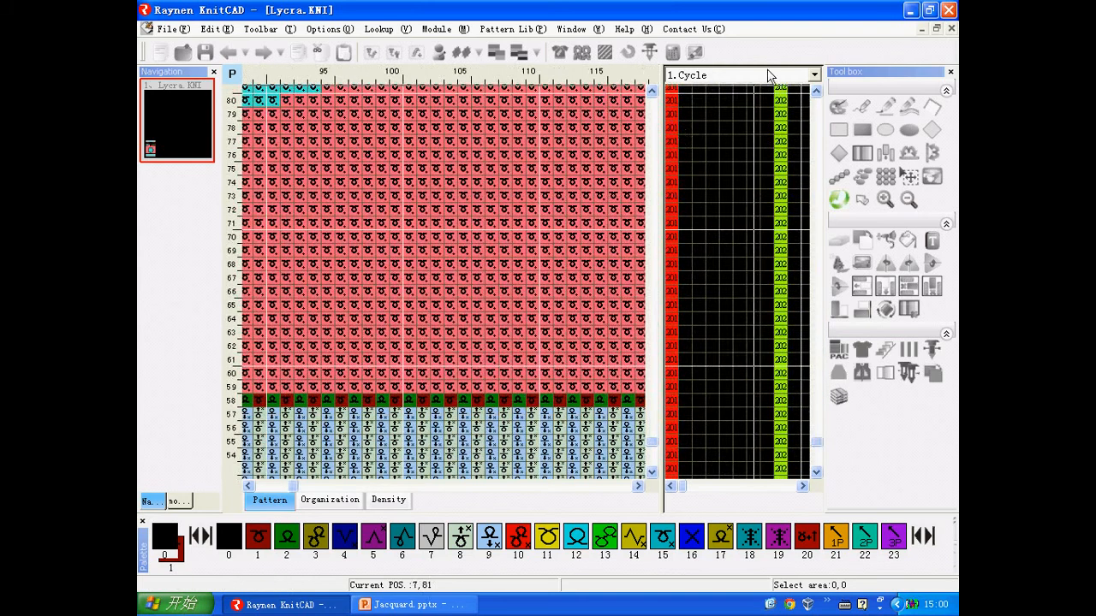
{"action": "left_click", "coordinate": [768, 75]}
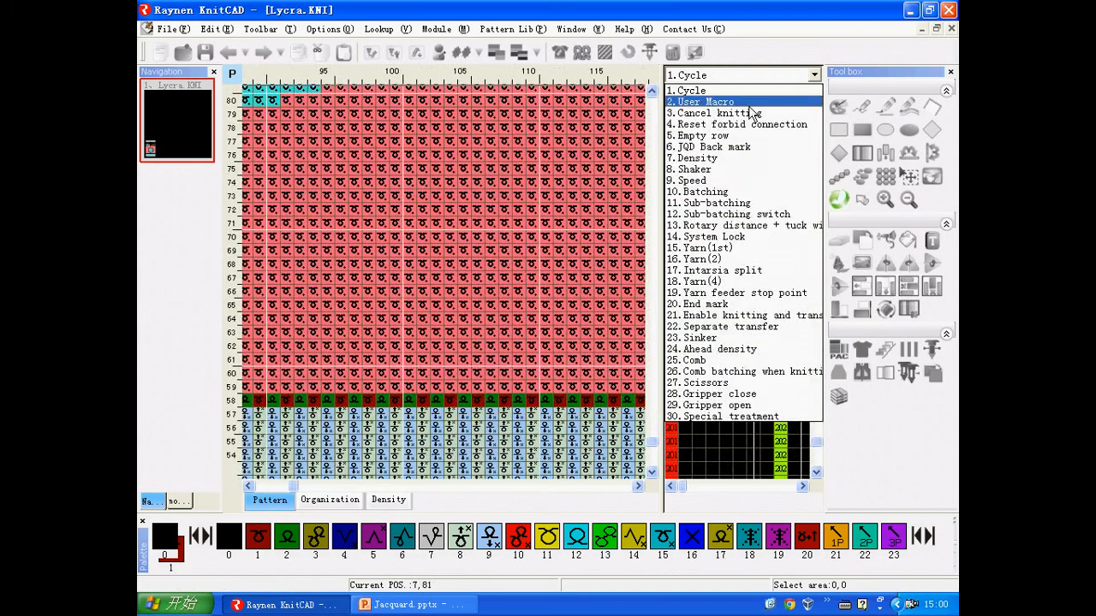
{"action": "left_click", "coordinate": [730, 227]}
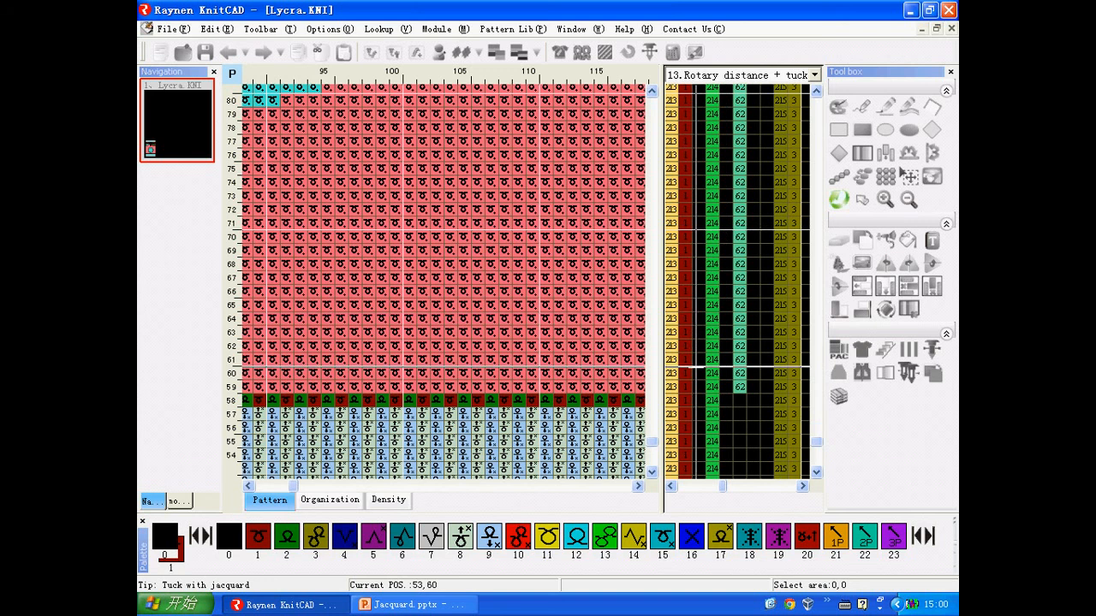
Fill the second column of function line 213 with code 1, Front/back 1*1 tuck, from row 59 to row 218 using a filled rectangle.
{"action": "right_click", "coordinate": [701, 387]}
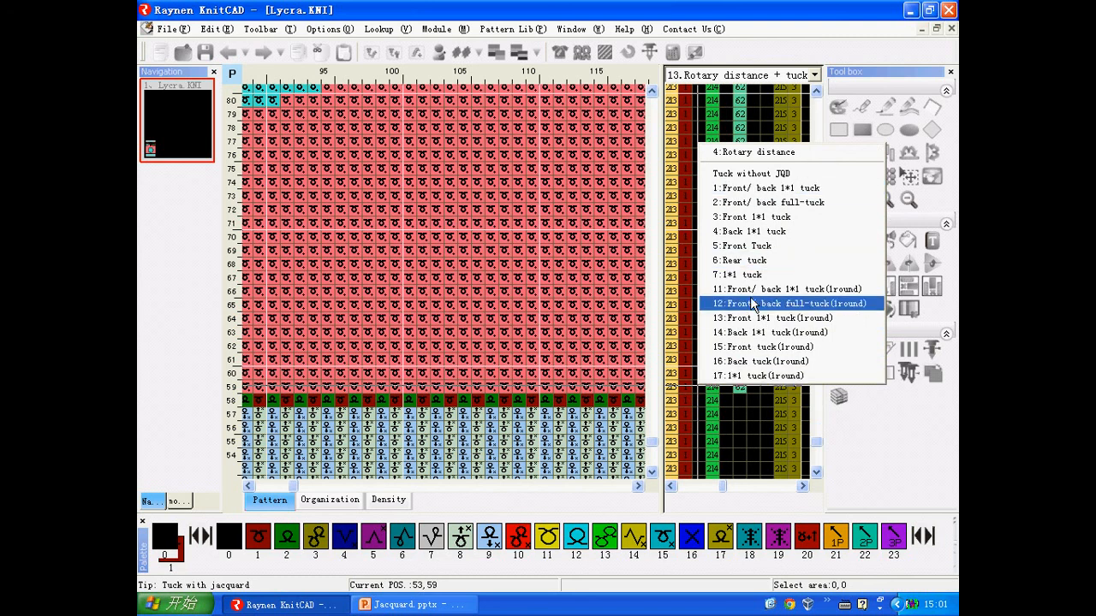
{"action": "left_click", "coordinate": [748, 188]}
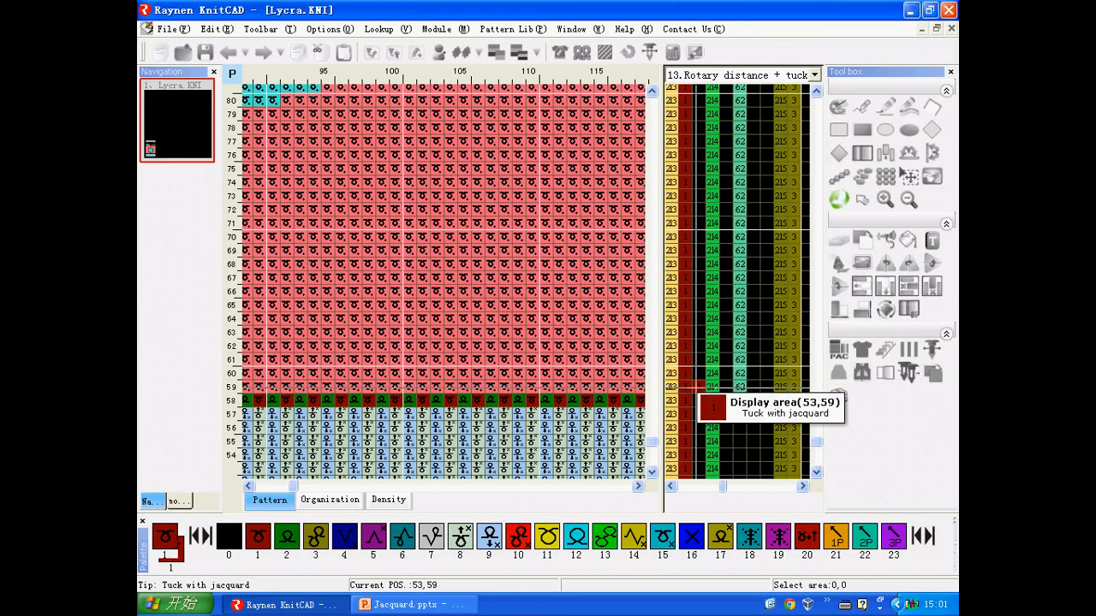
{"action": "key", "text": "space"}
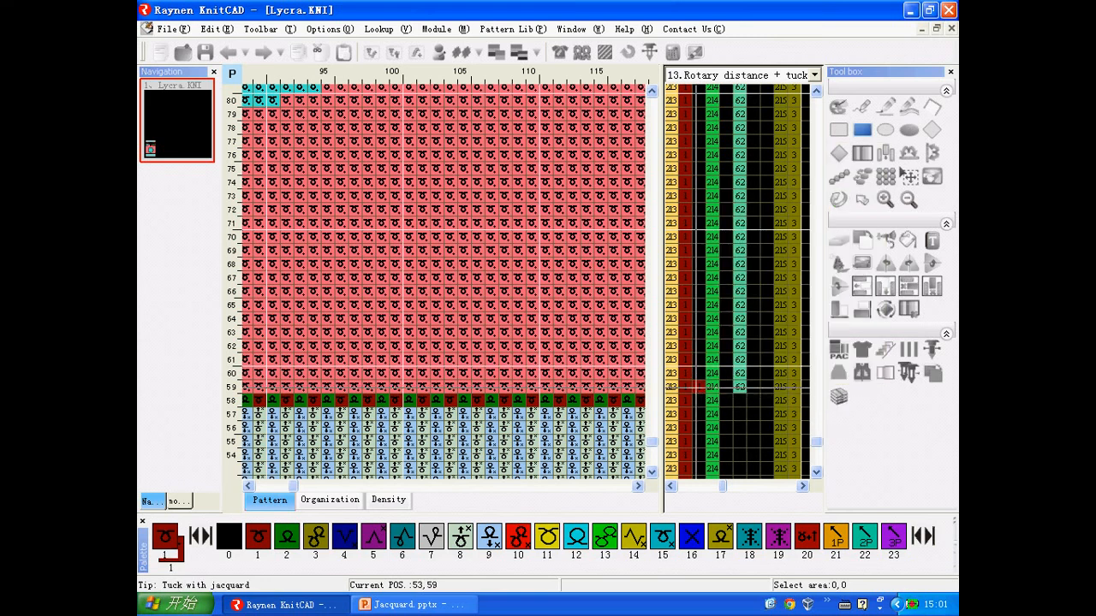
{"action": "scroll", "coordinate": [503, 387], "scroll_direction": "down", "scroll_amount": 2}
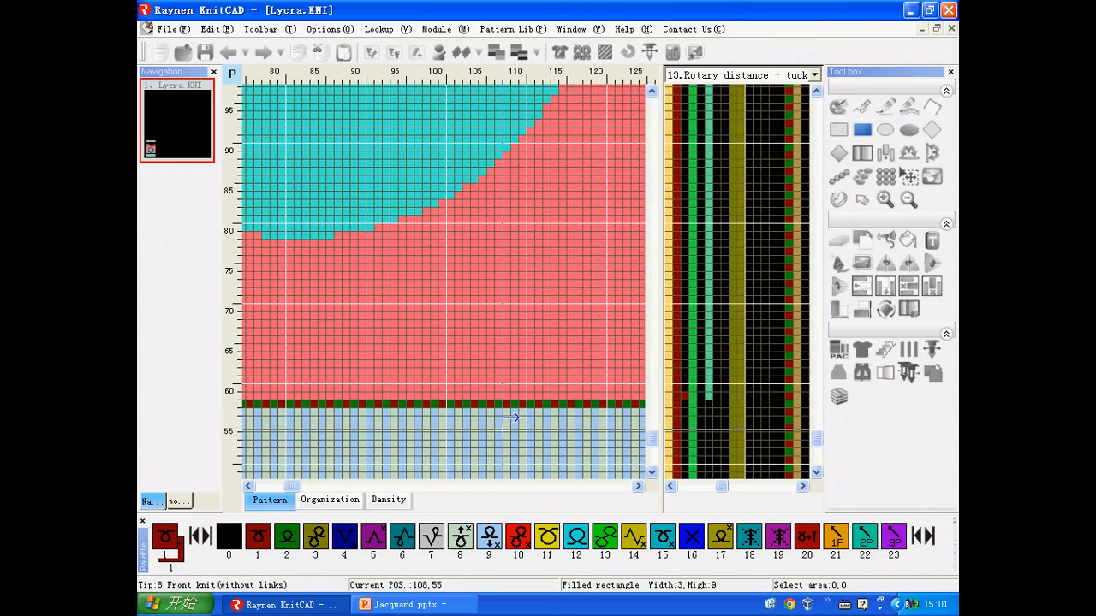
{"action": "scroll", "coordinate": [511, 417], "scroll_direction": "down", "scroll_amount": 2}
{"action": "scroll", "coordinate": [526, 162], "scroll_direction": "up", "scroll_amount": 4}
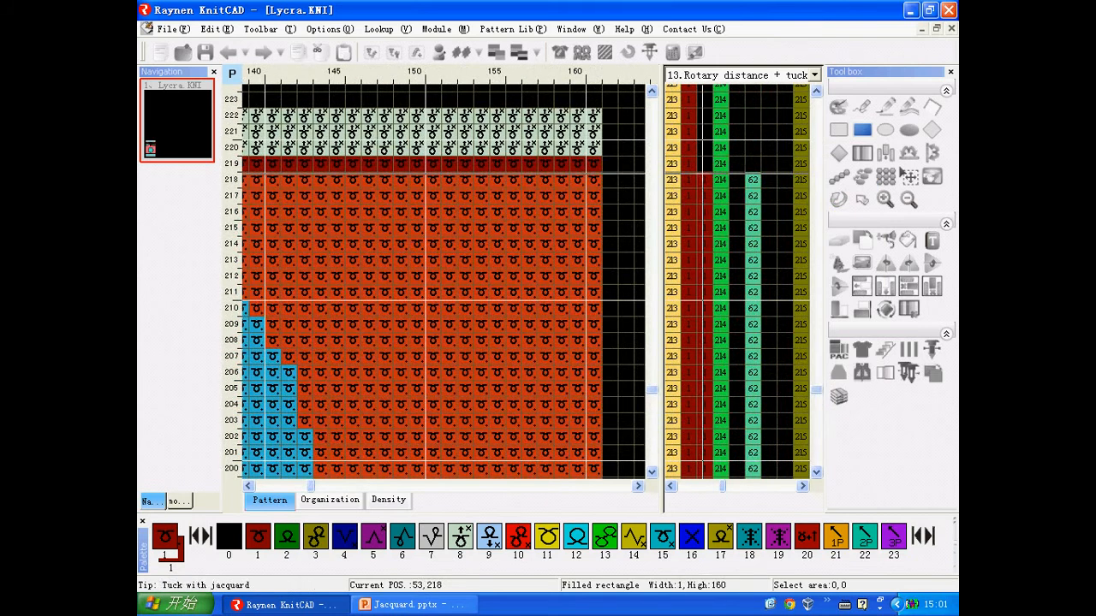
{"action": "scroll", "coordinate": [442, 224], "scroll_direction": "down", "scroll_amount": 2}
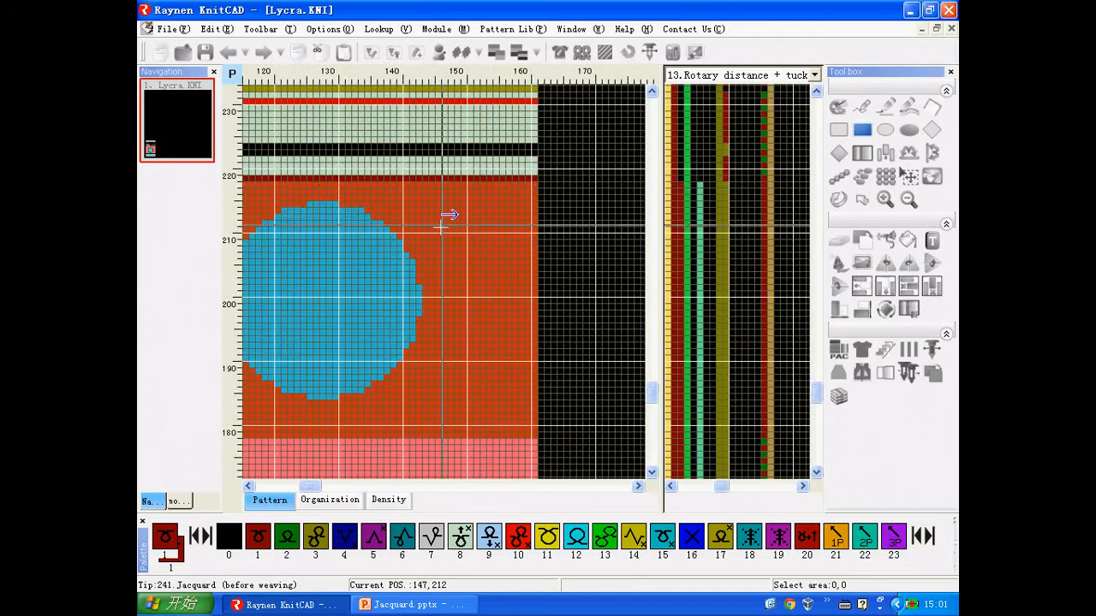
{"action": "scroll", "coordinate": [436, 176], "scroll_direction": "down", "scroll_amount": 3}
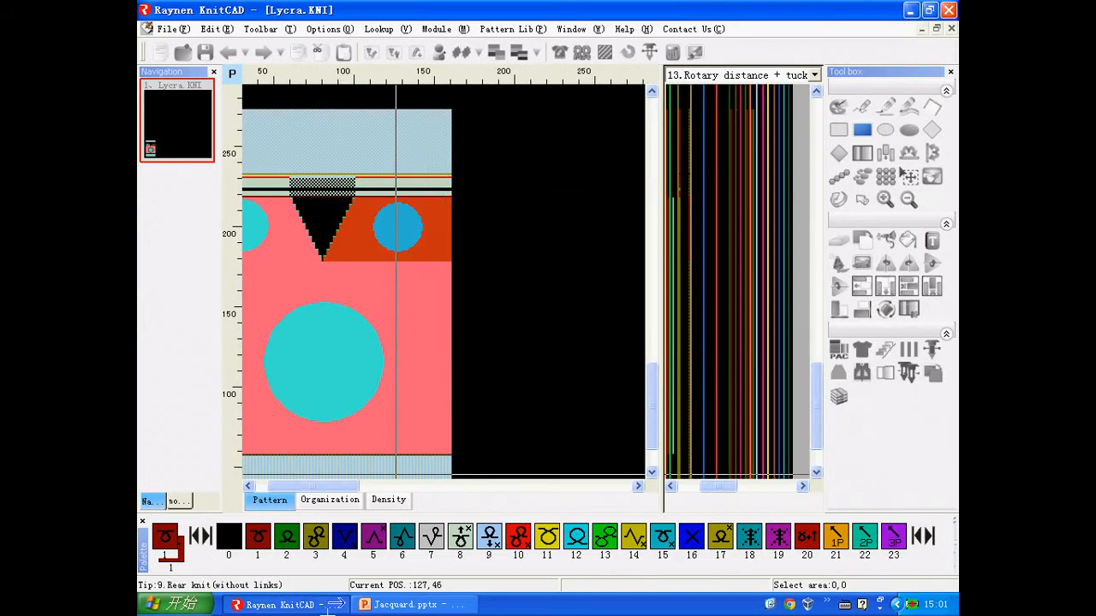
Consult the Lycra slide in the Jacquard.pptx PowerPoint presentation and return to KnitCAD.
{"action": "left_click", "coordinate": [402, 604]}
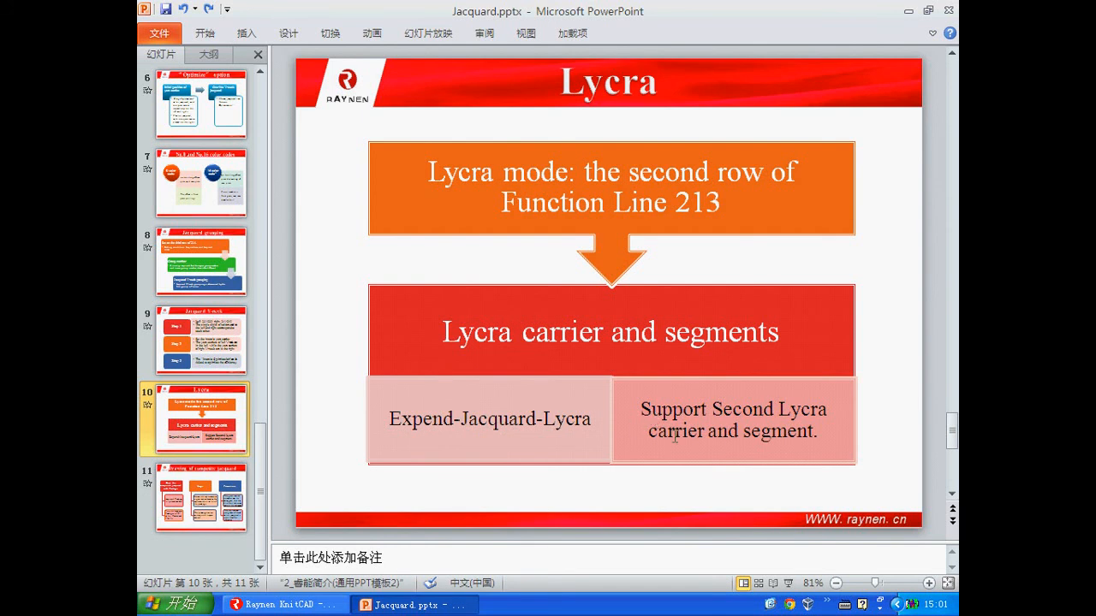
{"action": "left_click", "coordinate": [307, 604]}
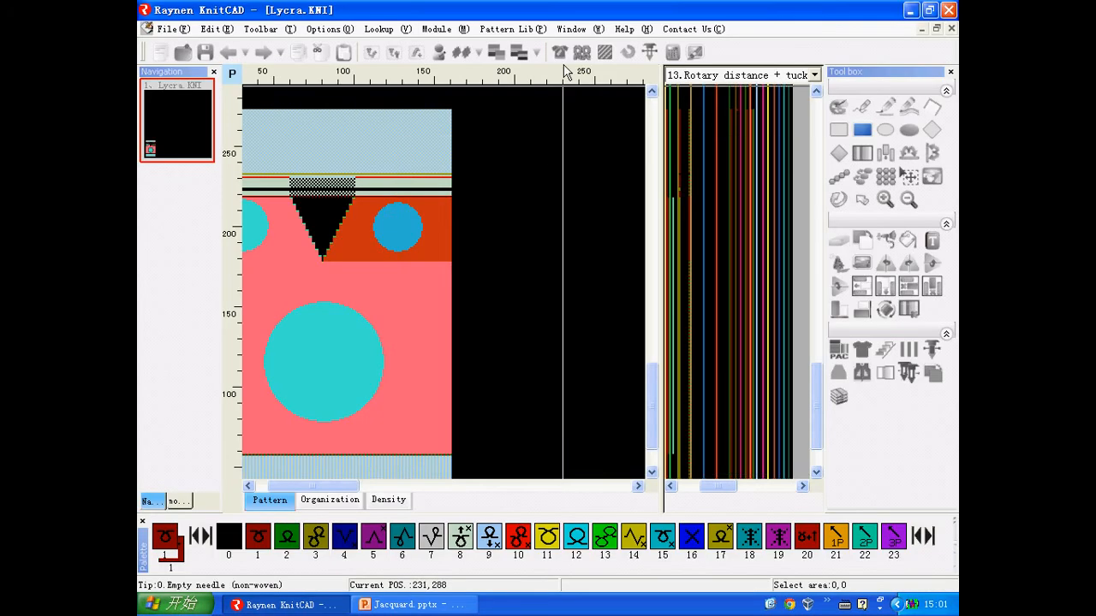
Open the compilation options and review the Lycra yarn carriers and segments in the Jacquard expansion settings.
{"action": "left_click", "coordinate": [605, 57]}
{"action": "left_click", "coordinate": [430, 224]}
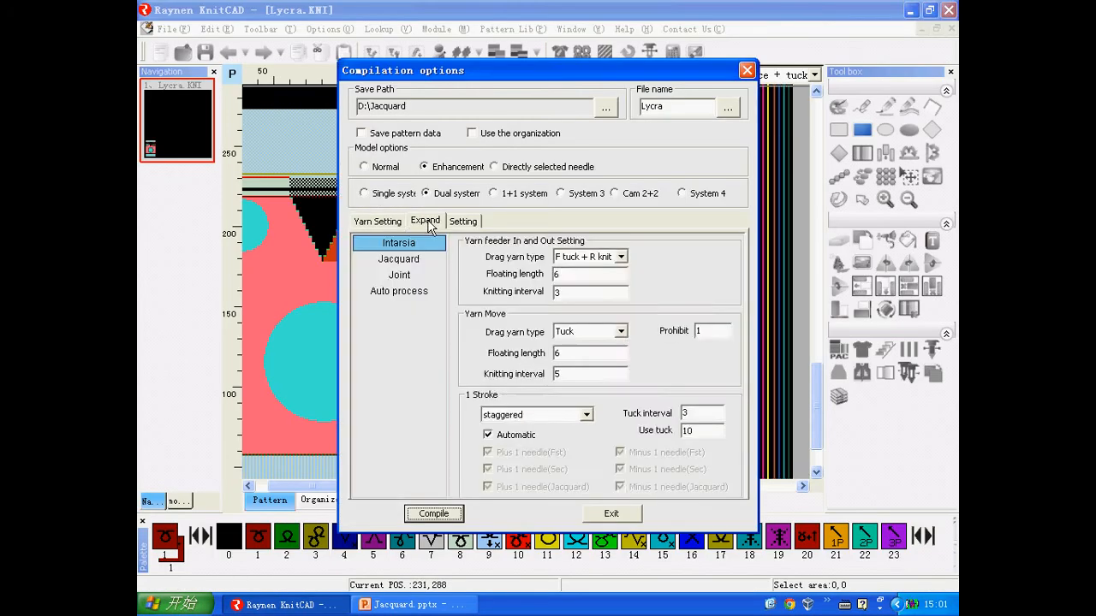
{"action": "left_click", "coordinate": [408, 261]}
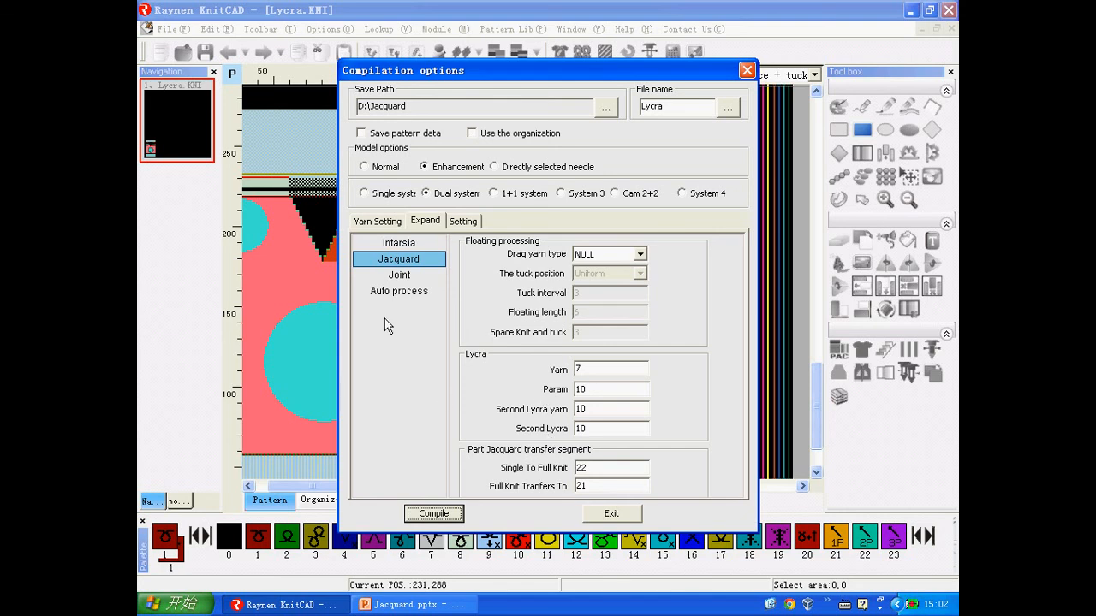
{"action": "left_click_drag", "start_coordinate": [572, 70], "coordinate": [660, 57]}
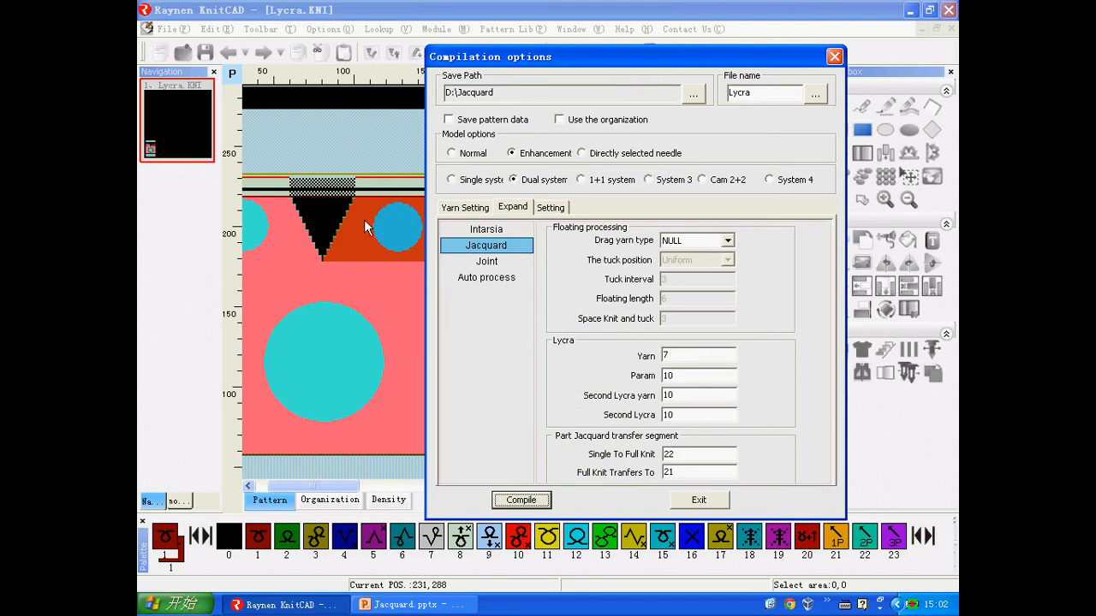
{"action": "left_click", "coordinate": [670, 415]}
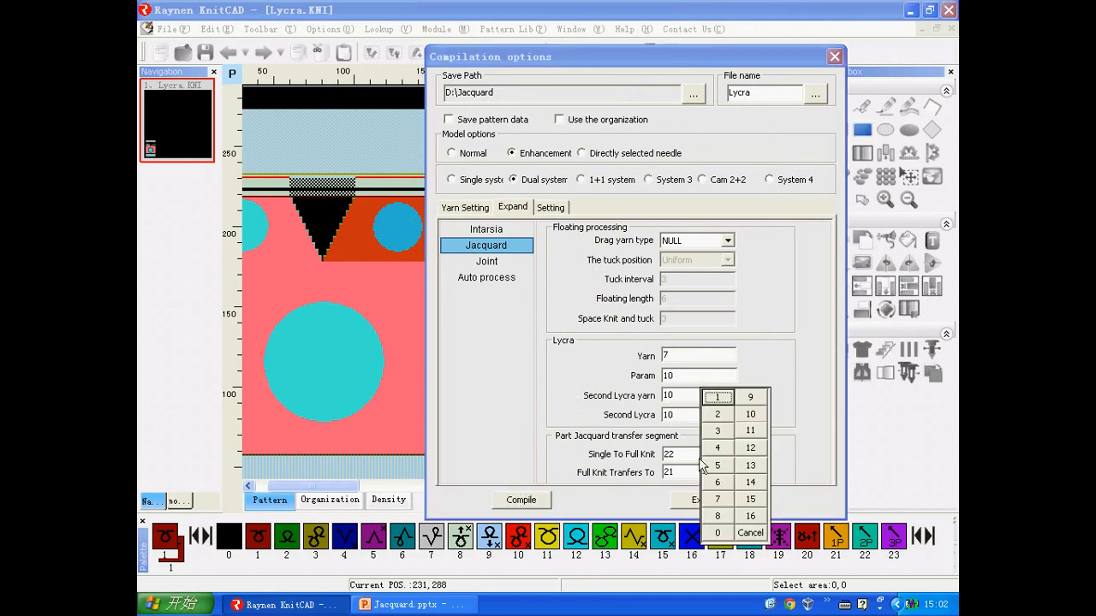
{"action": "left_click", "coordinate": [707, 398]}
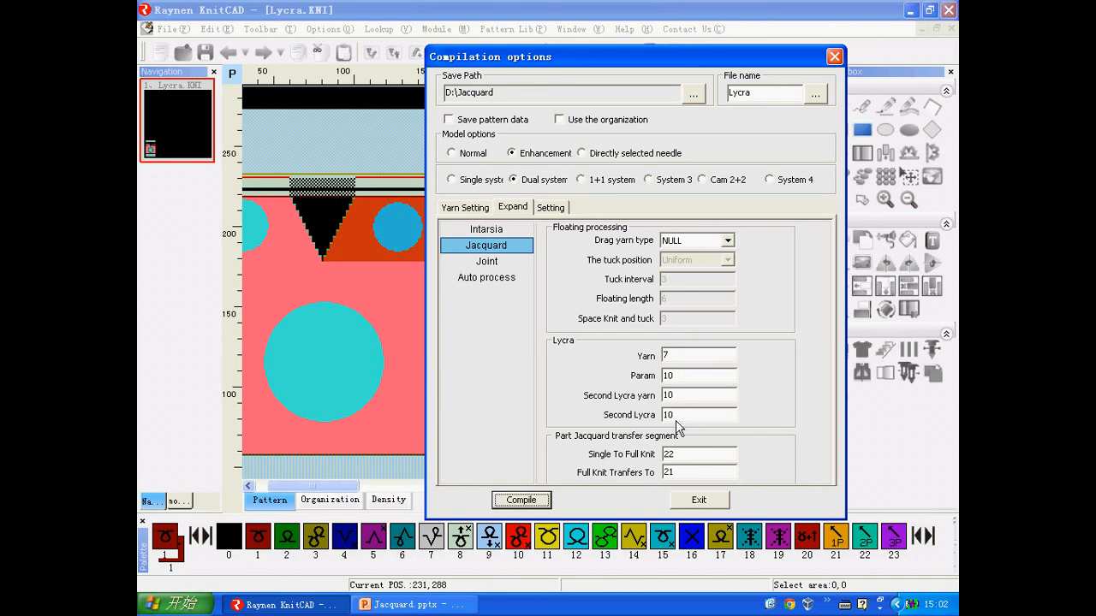
Compile the Lycra pattern with the pre yarn setting and open the compiled result to examine its first jacquard rows.
{"action": "left_click", "coordinate": [532, 503]}
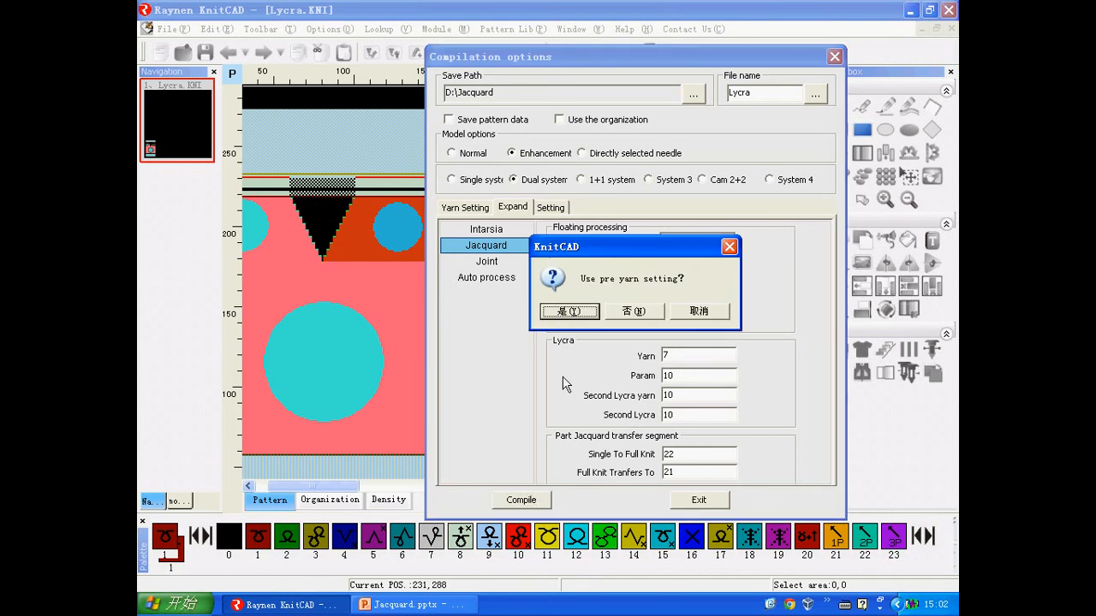
{"action": "left_click", "coordinate": [565, 313]}
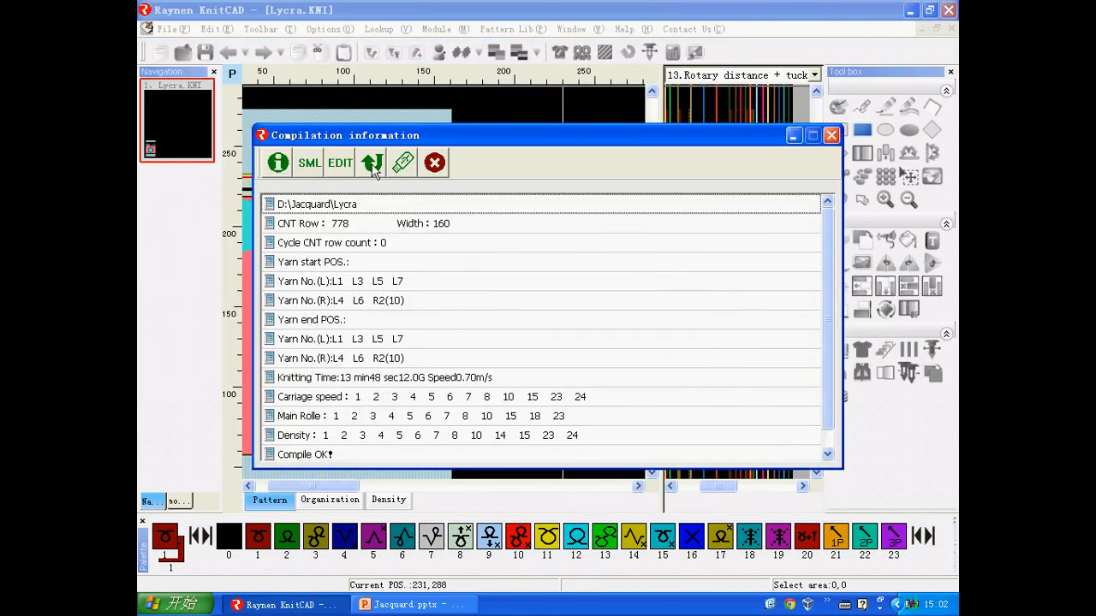
{"action": "left_click", "coordinate": [373, 170]}
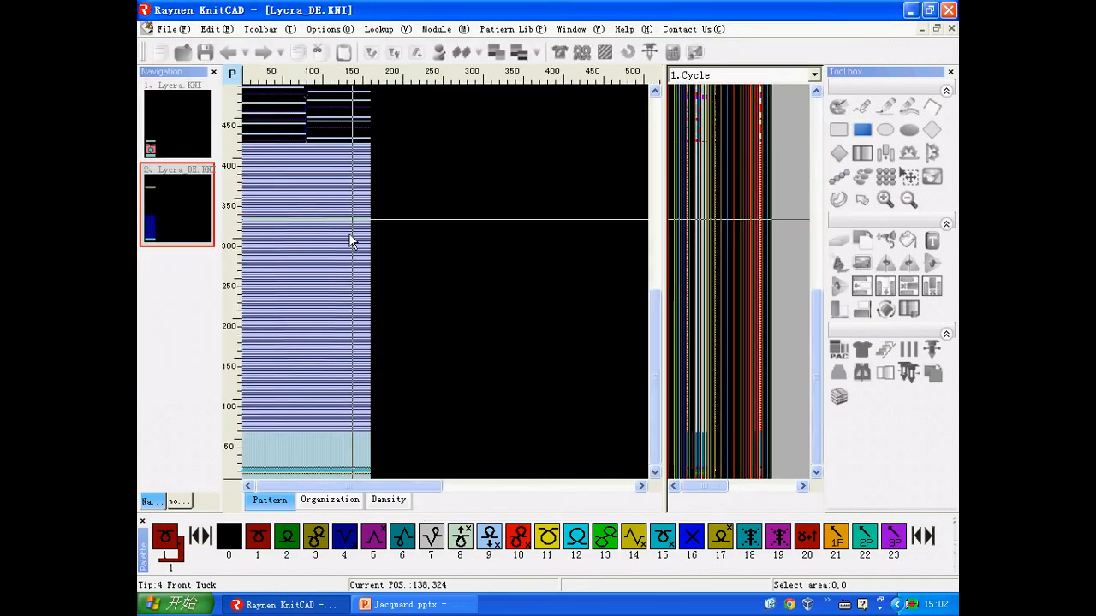
{"action": "scroll", "coordinate": [357, 443], "scroll_direction": "up", "scroll_amount": 5}
{"action": "scroll", "coordinate": [446, 400], "scroll_direction": "up", "scroll_amount": 2}
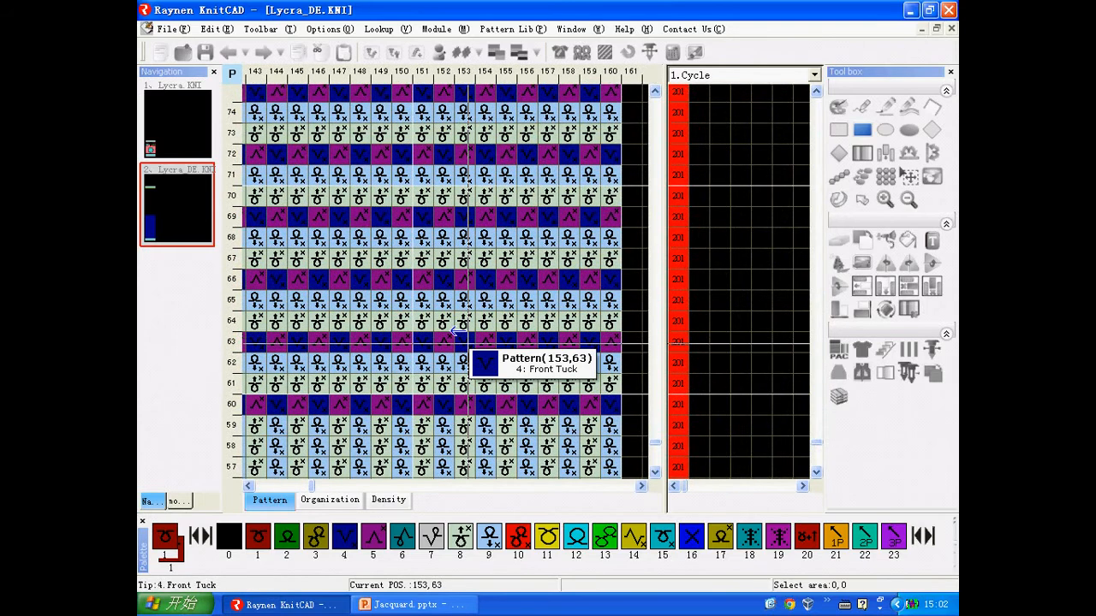
Return to the original Lycra.KNI pattern and pick 62:Pocket as the 2 color JQD type for function line 214.
{"action": "left_click", "coordinate": [180, 130]}
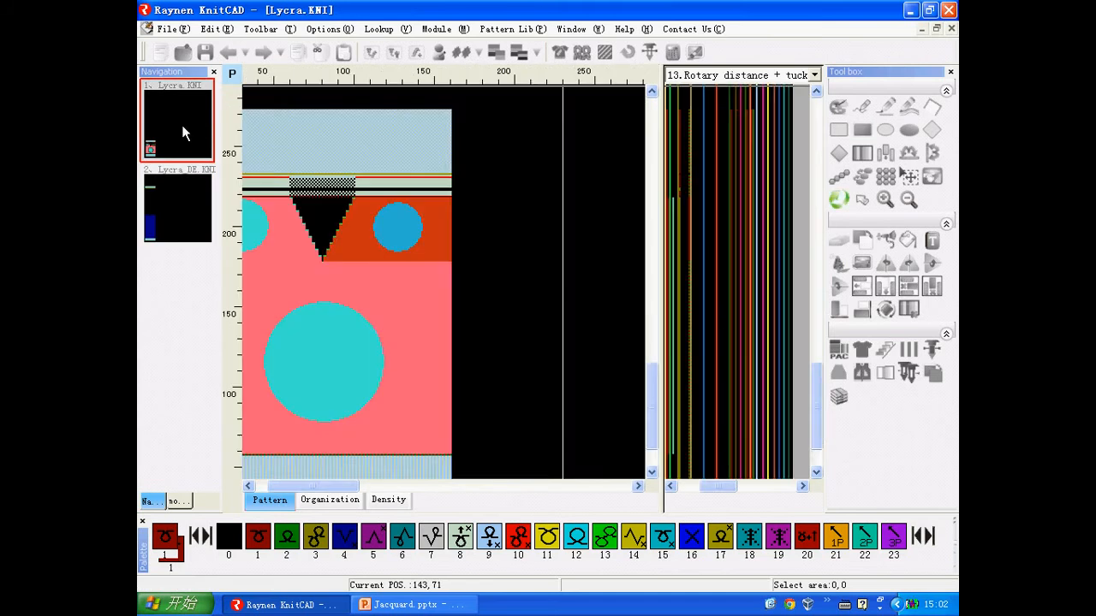
{"action": "scroll", "coordinate": [522, 336], "scroll_direction": "up", "scroll_amount": 4}
{"action": "scroll", "coordinate": [577, 333], "scroll_direction": "up", "scroll_amount": 1}
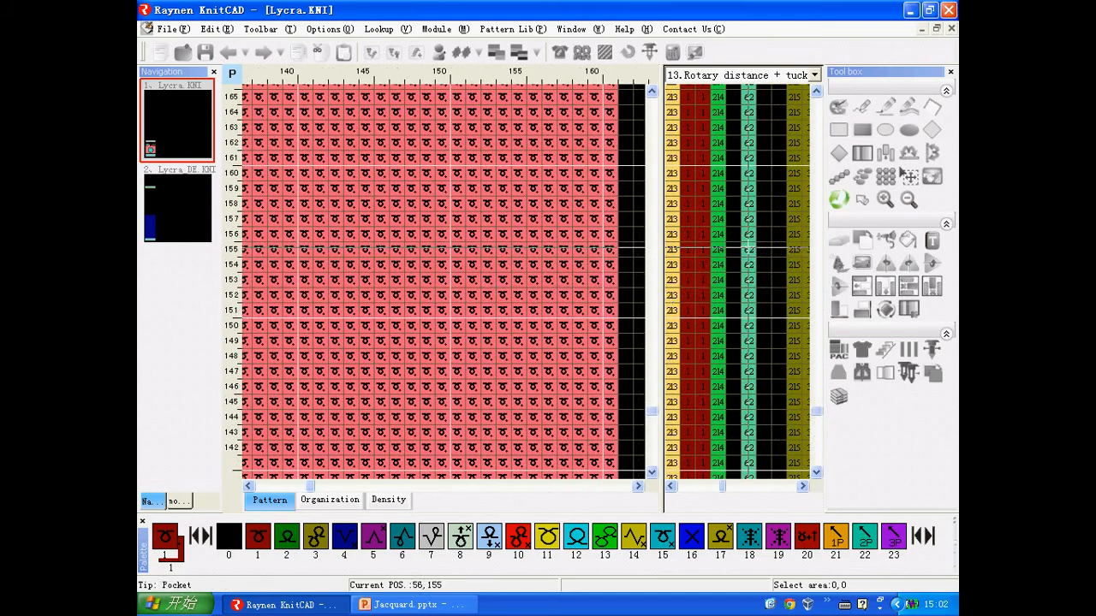
{"action": "right_click", "coordinate": [492, 248]}
{"action": "mouse_move", "coordinate": [728, 378]}
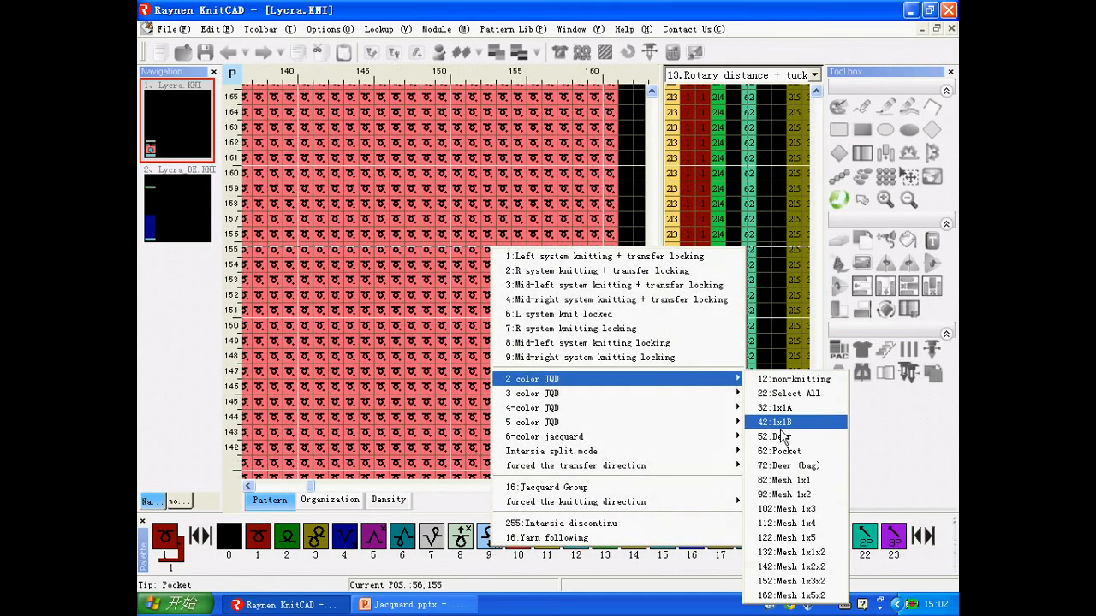
{"action": "left_click", "coordinate": [779, 449]}
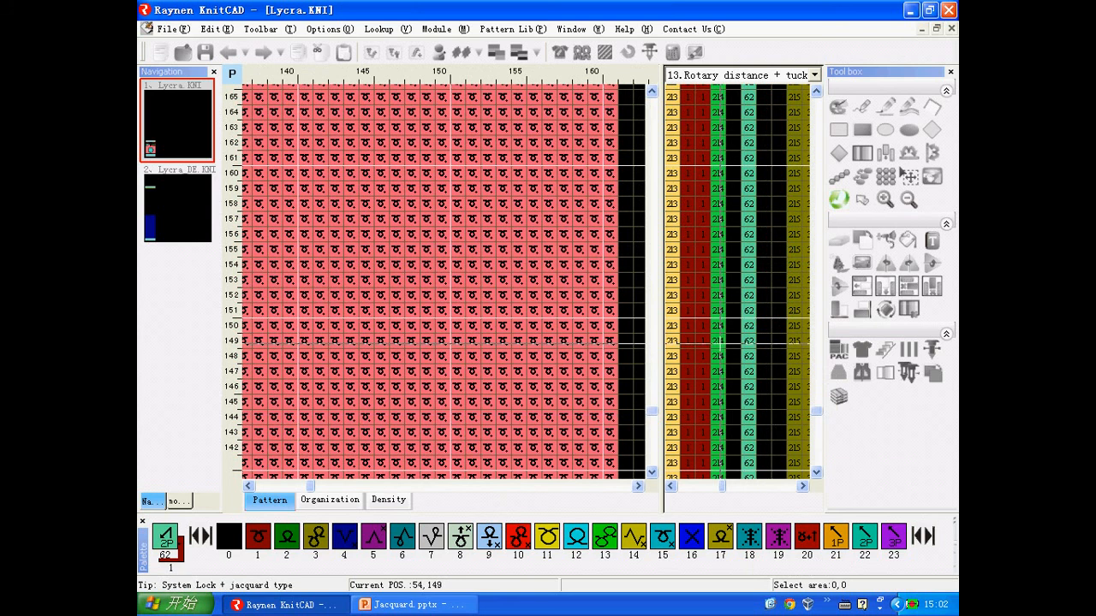
Display the Yarn(1st) function line for Lycra_DE.KNI and examine the yarn carriers assigned to the front and rear tuck rows.
{"action": "left_click", "coordinate": [180, 197]}
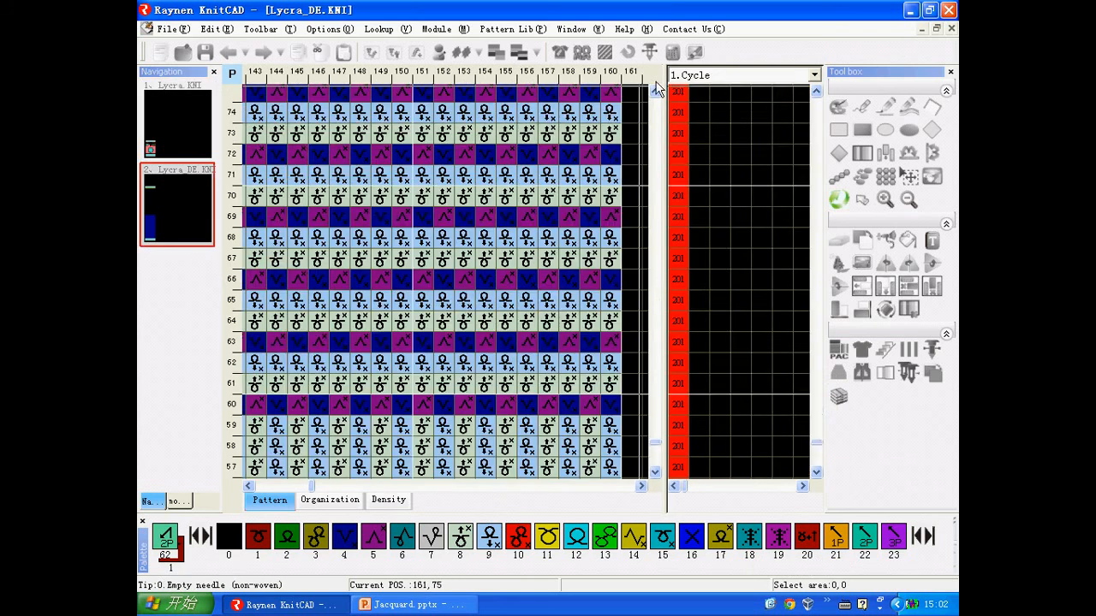
{"action": "left_click", "coordinate": [711, 77]}
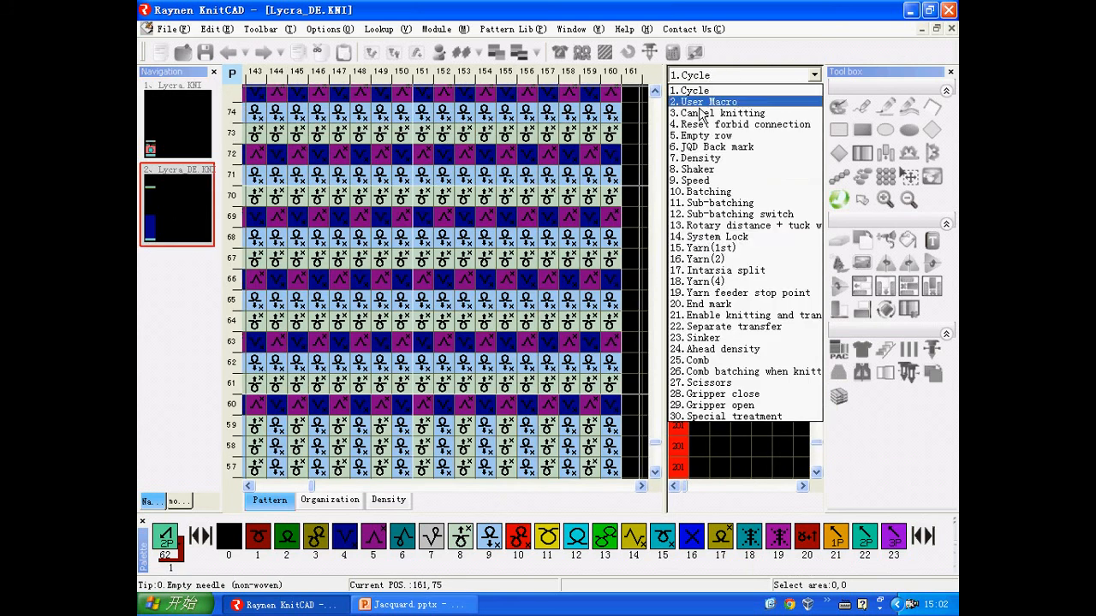
{"action": "left_click", "coordinate": [700, 247]}
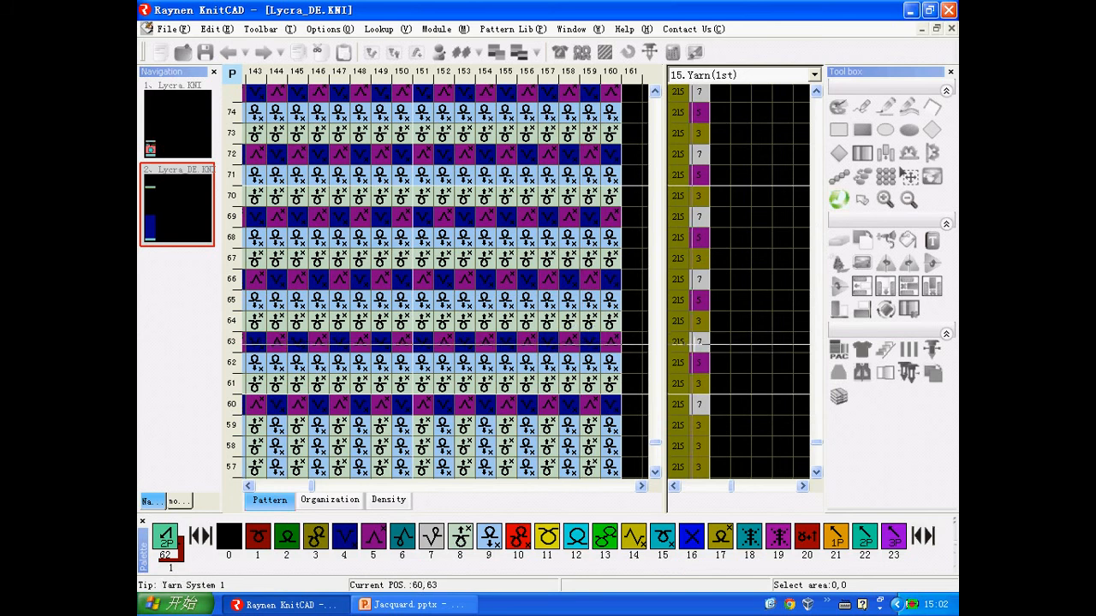
{"action": "scroll", "coordinate": [294, 99], "scroll_direction": "down", "scroll_amount": 10}
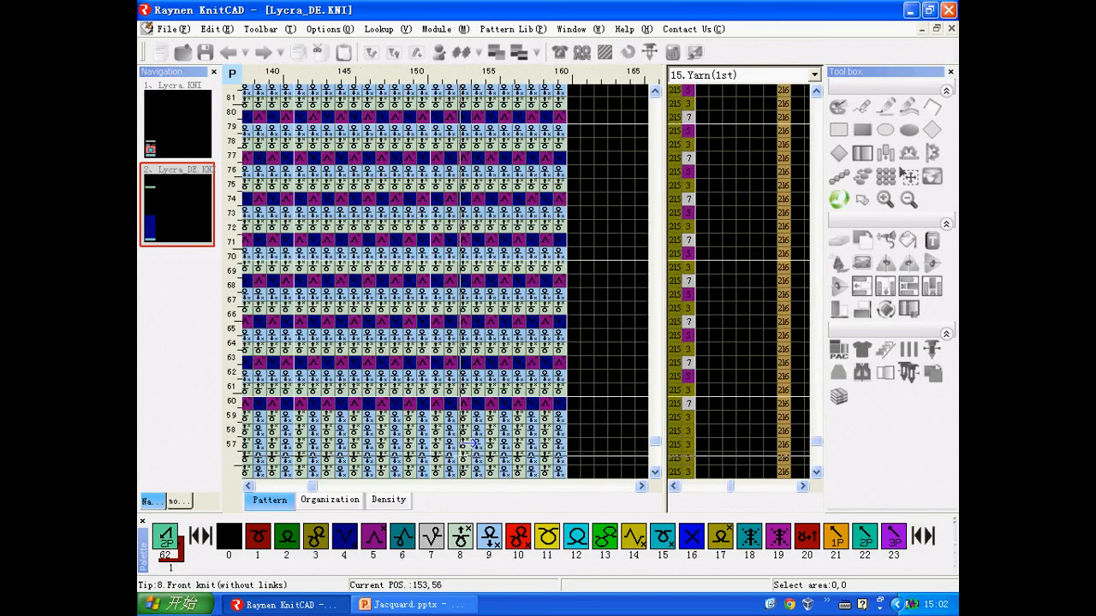
{"action": "scroll", "coordinate": [294, 99], "scroll_direction": "up", "scroll_amount": 10}
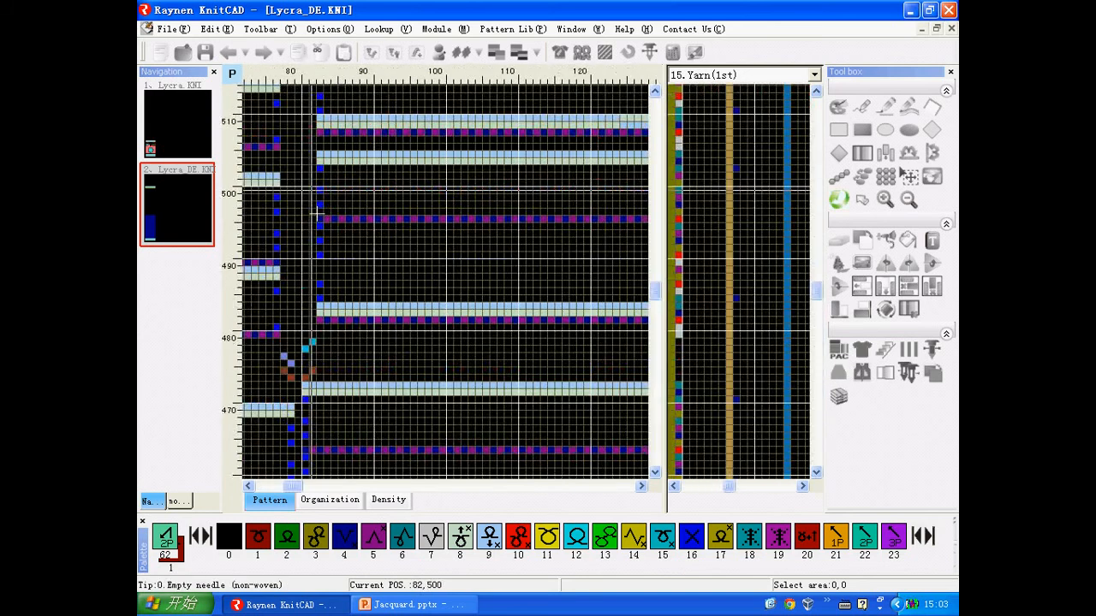
{"action": "scroll", "coordinate": [325, 188], "scroll_direction": "up", "scroll_amount": 3}
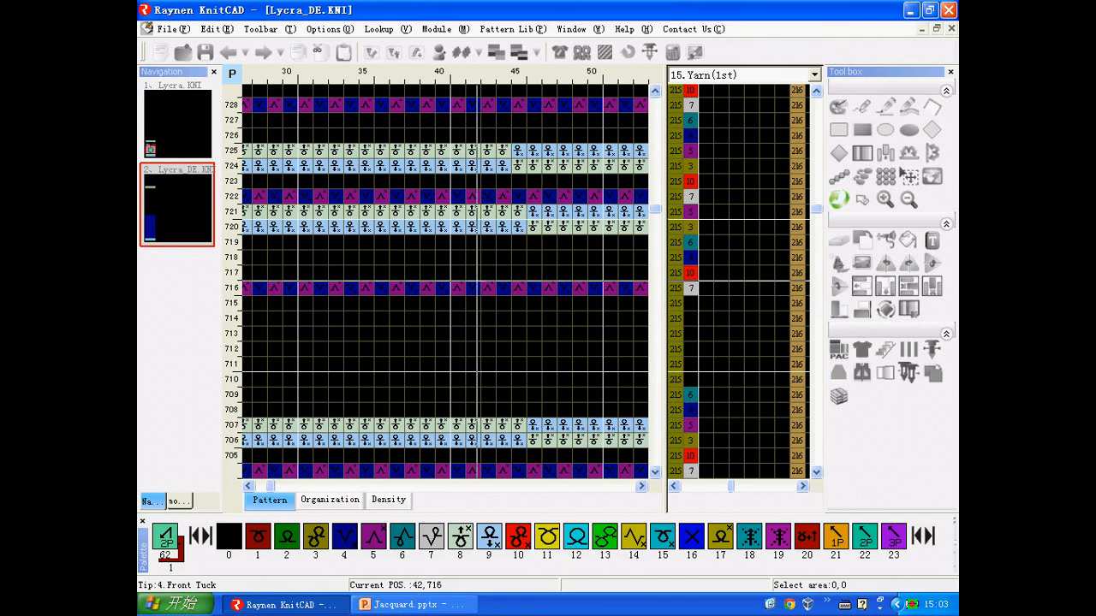
{"action": "scroll", "coordinate": [453, 251], "scroll_direction": "down", "scroll_amount": 5}
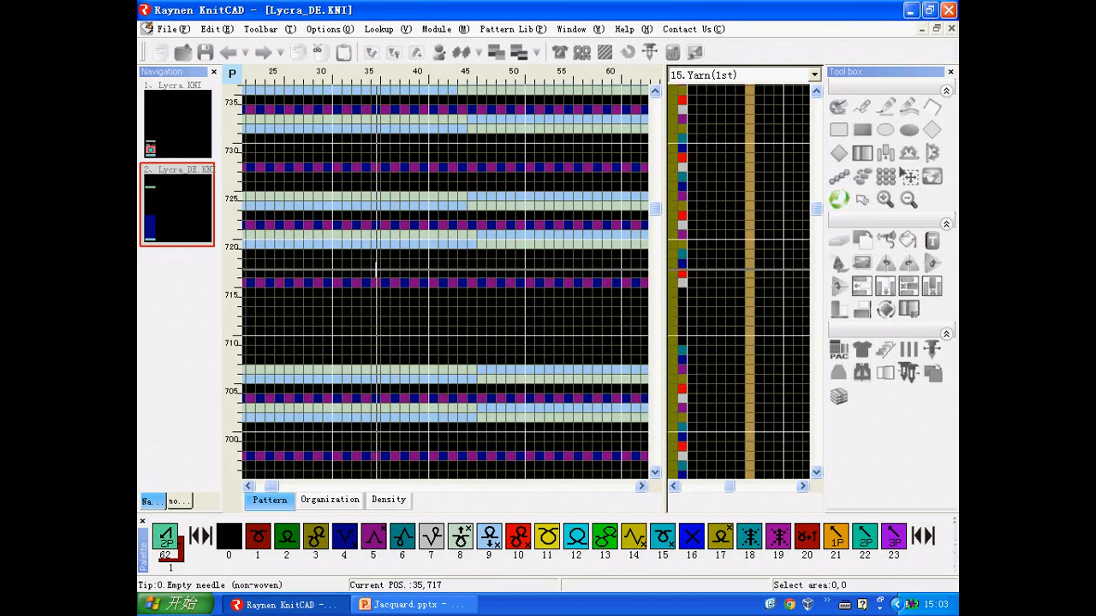
Examine the front and rear tuck stitches and their yarn carriers around rows 724 to 743 of the compiled pattern.
{"action": "scroll", "coordinate": [464, 249], "scroll_direction": "up", "scroll_amount": 5}
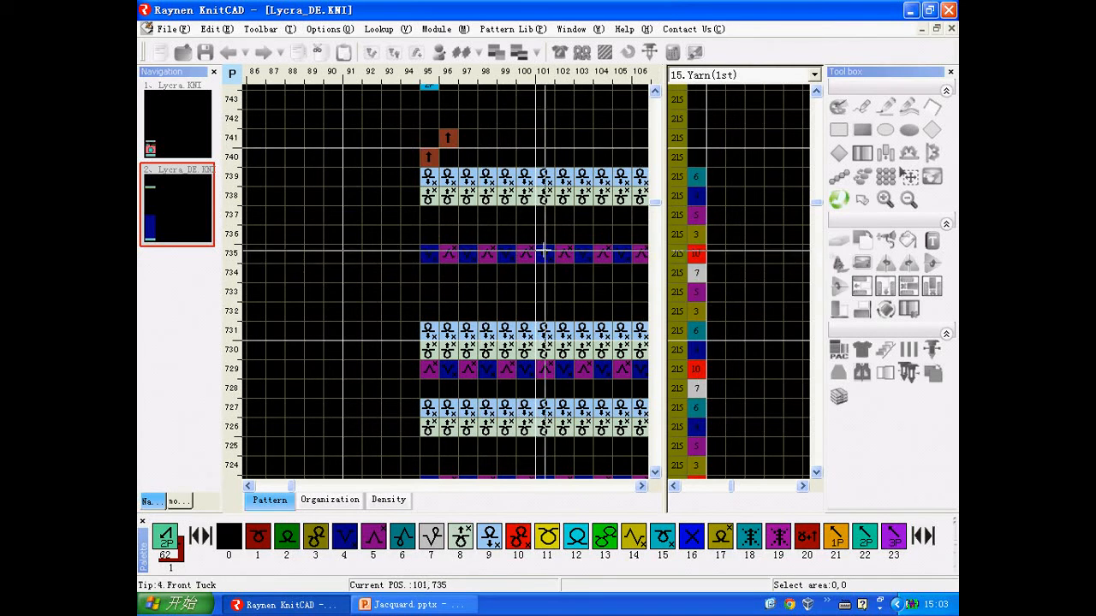
{"action": "scroll", "coordinate": [410, 221], "scroll_direction": "down", "scroll_amount": 5}
Return to the original Lycra.KNI pattern and pick 1:Front/ back 1*1 tuck as the tuck type for function line 213.
{"action": "left_click", "coordinate": [195, 140]}
{"action": "scroll", "coordinate": [446, 287], "scroll_direction": "down", "scroll_amount": 6}
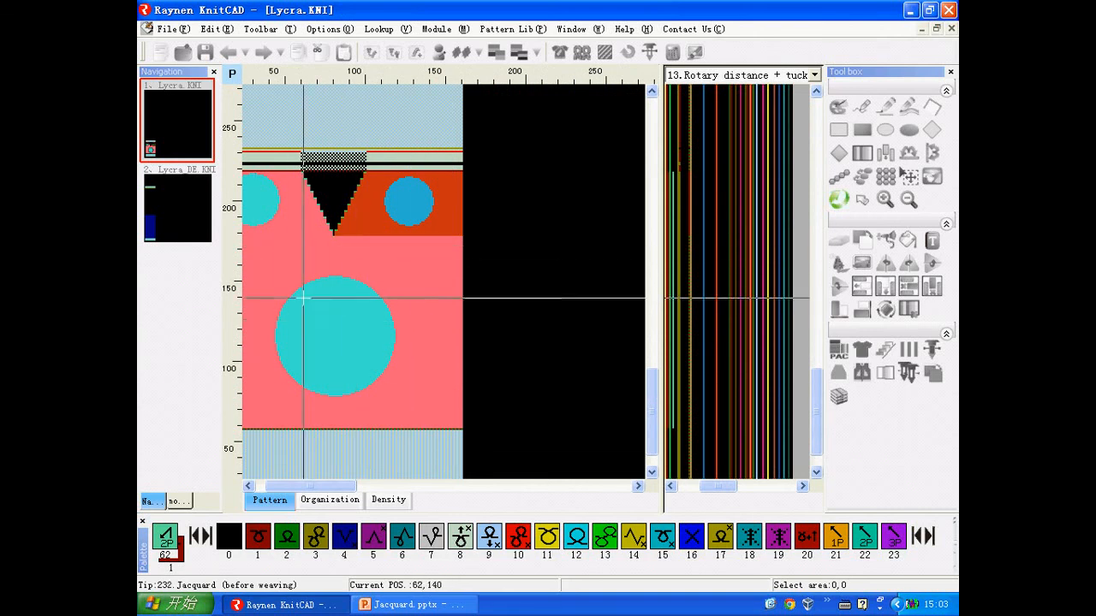
{"action": "scroll", "coordinate": [272, 304], "scroll_direction": "up", "scroll_amount": 4}
{"action": "scroll", "coordinate": [327, 323], "scroll_direction": "up", "scroll_amount": 3}
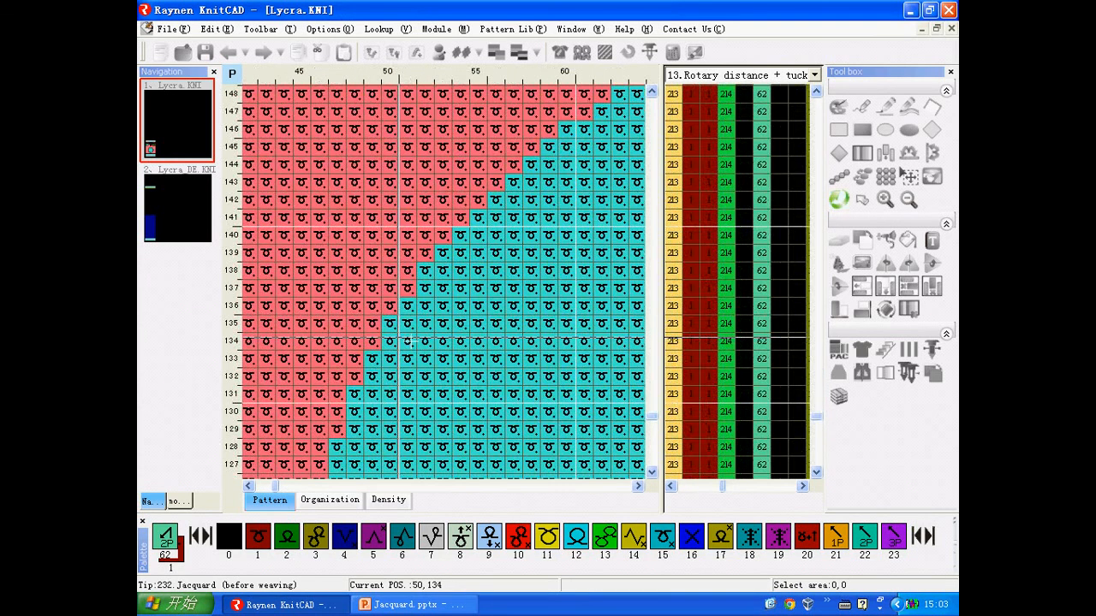
{"action": "left_click", "coordinate": [726, 239]}
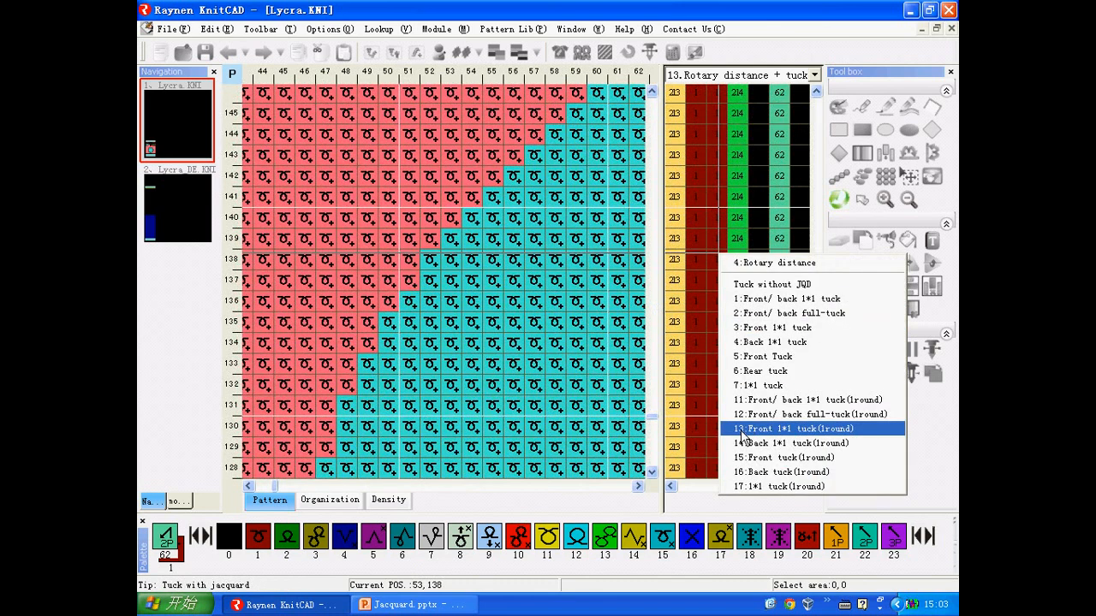
{"action": "left_click", "coordinate": [752, 307]}
Switch to the Jacquard.pptx presentation in PowerPoint to review the Lycra slide on Lycra mode, carriers and segments.
{"action": "scroll", "coordinate": [484, 343], "scroll_direction": "down", "scroll_amount": 3}
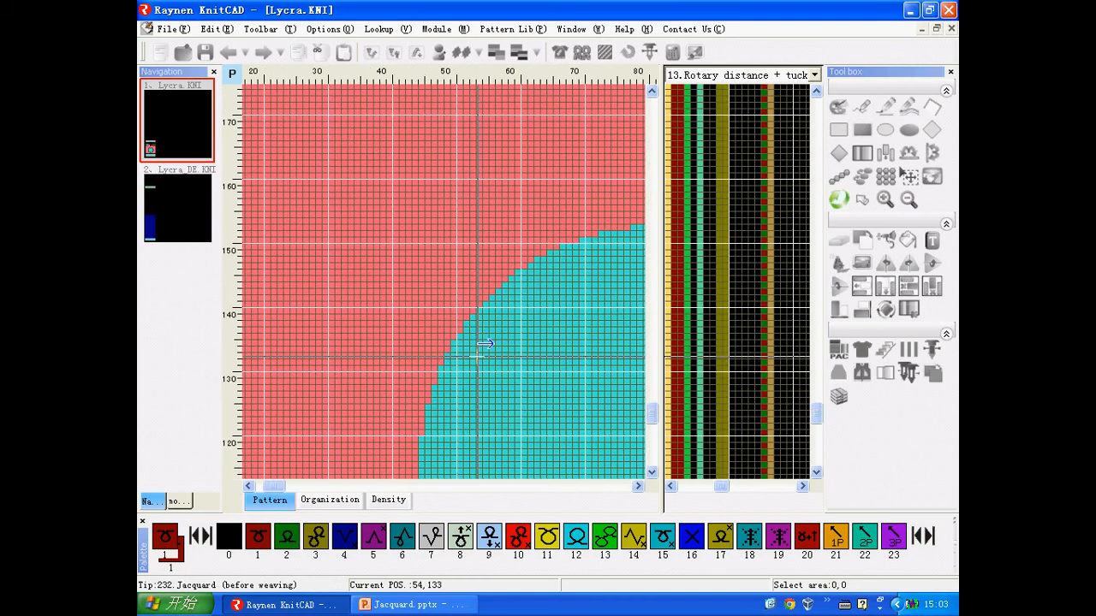
{"action": "scroll", "coordinate": [484, 342], "scroll_direction": "down", "scroll_amount": 3}
{"action": "left_click", "coordinate": [409, 604]}
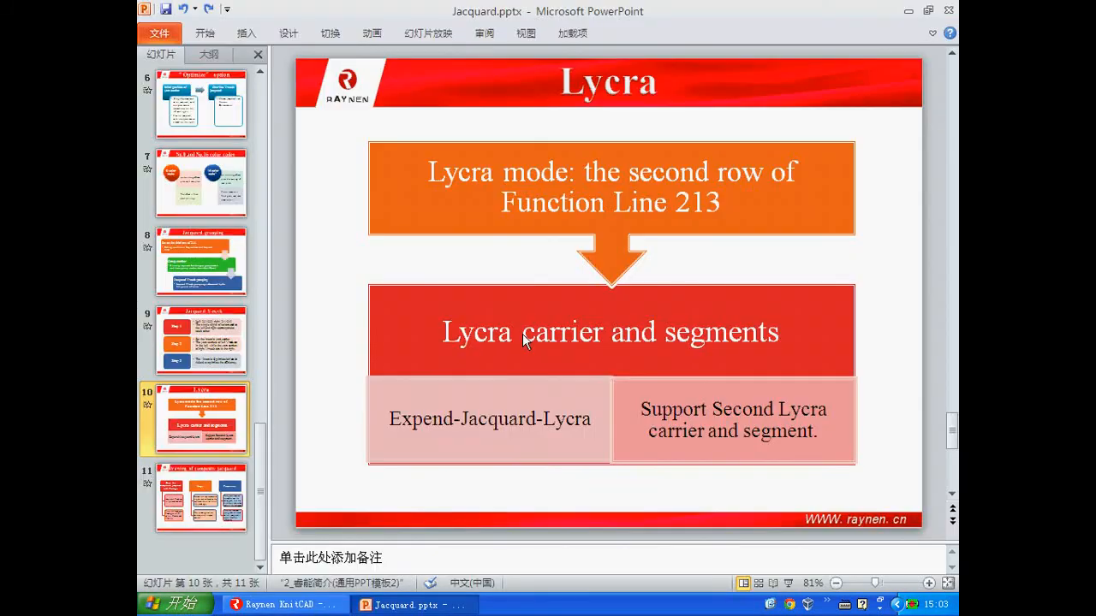